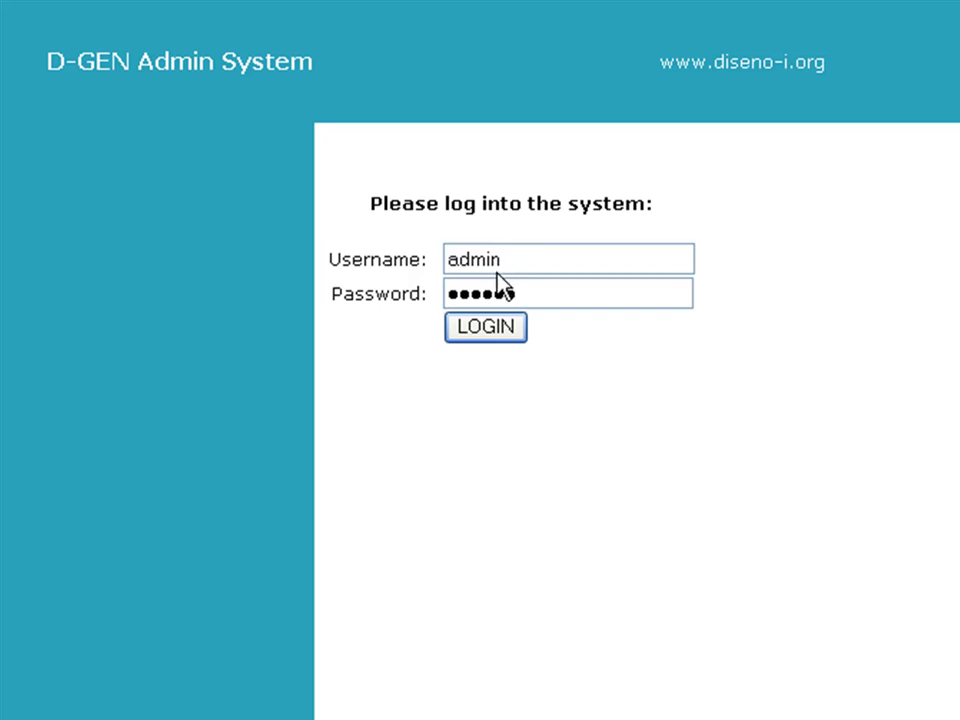
- Log into the admin system and open the About Us section for editing from the admin sections list
left_click(488, 324)
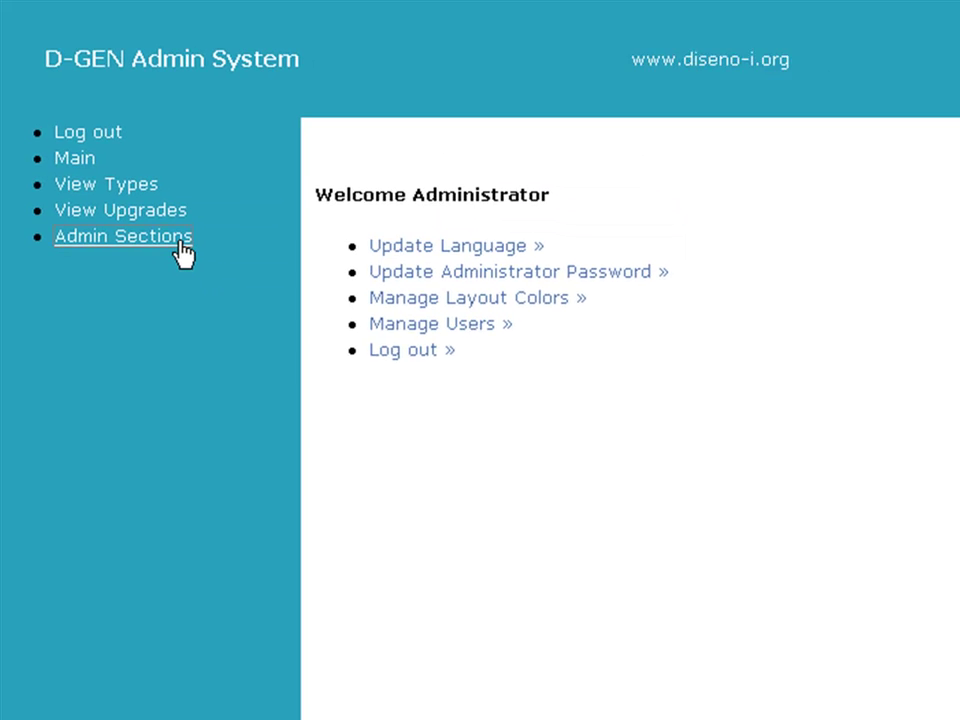
left_click(184, 246)
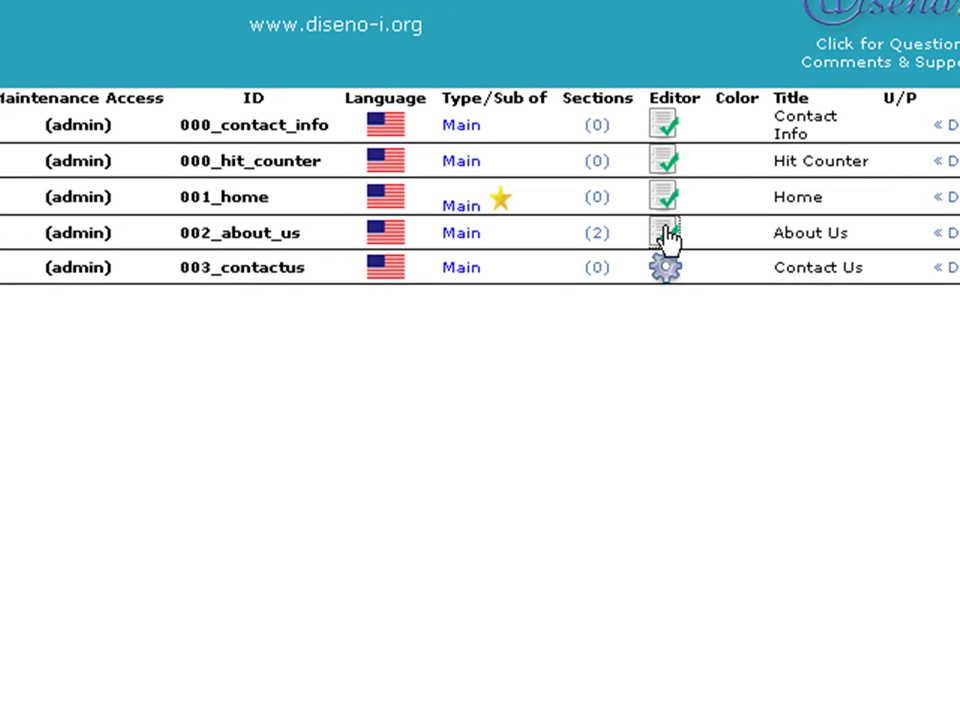
left_click(667, 238)
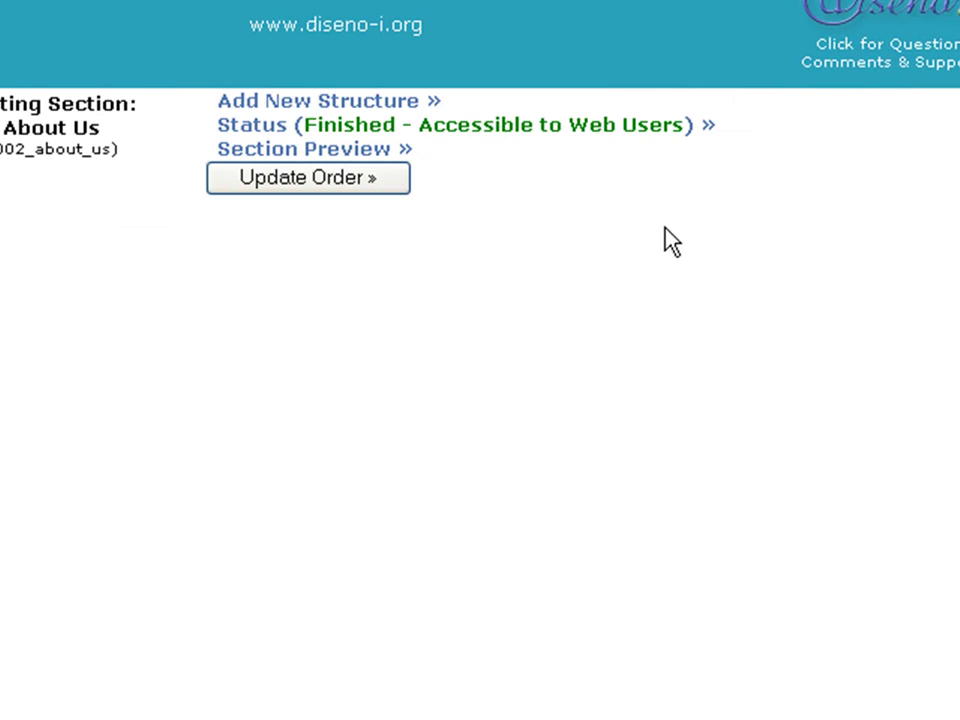
- Add a new PDF File structure (19.0) to the About Us section
left_click(420, 108)
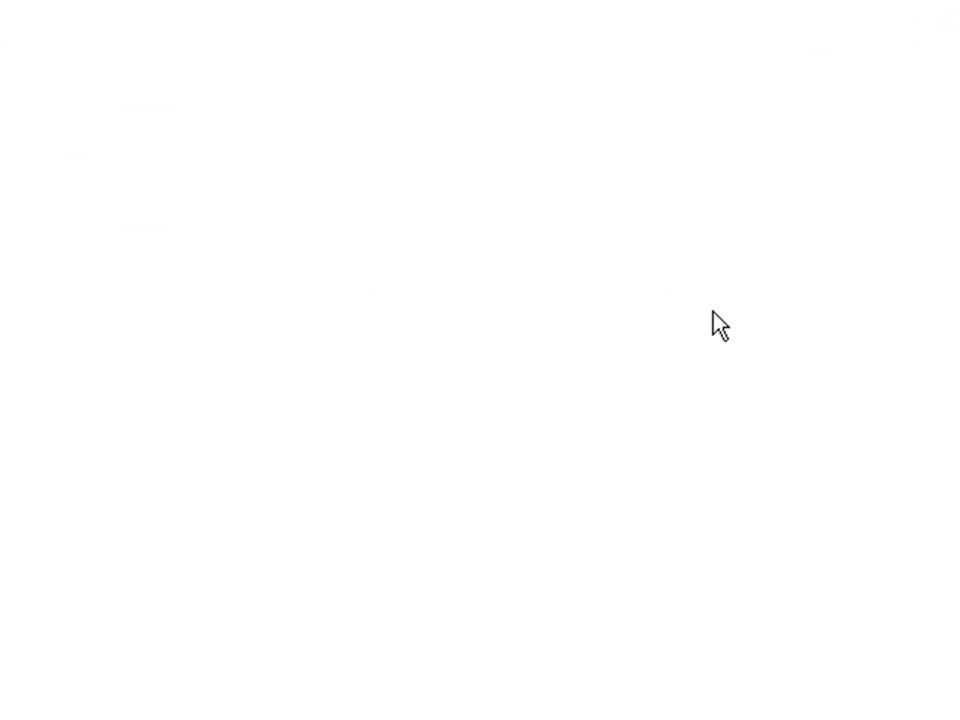
scroll(746, 568, "down", 10)
scroll(763, 675, "down", 9)
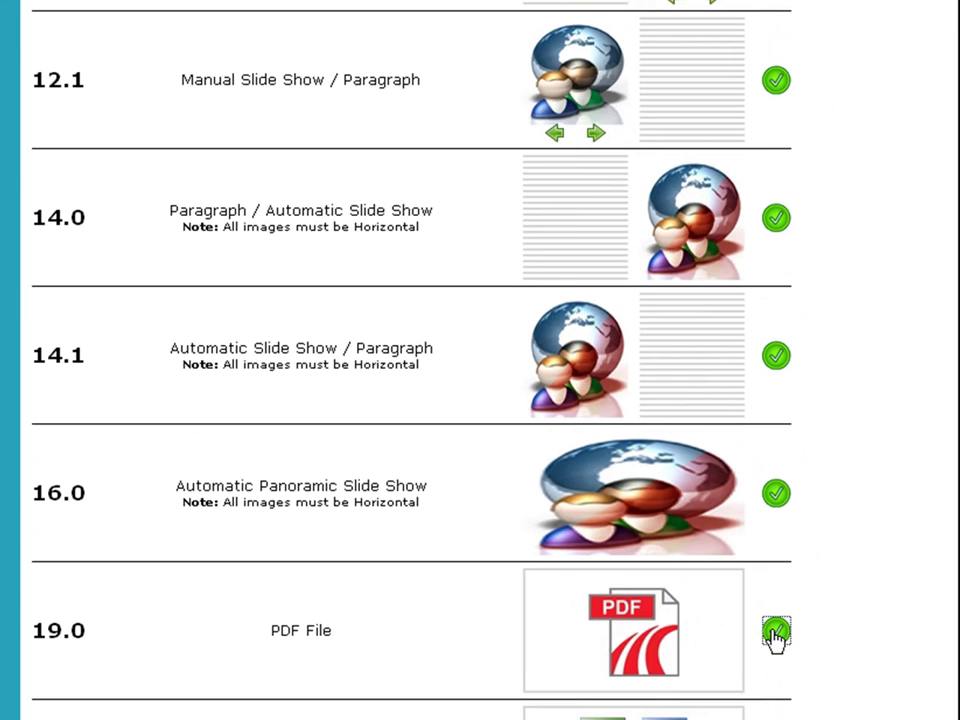
left_click(776, 634)
- Publish the file "st pauls epistle dec 2009" in the new PDF File structure
left_click(370, 153)
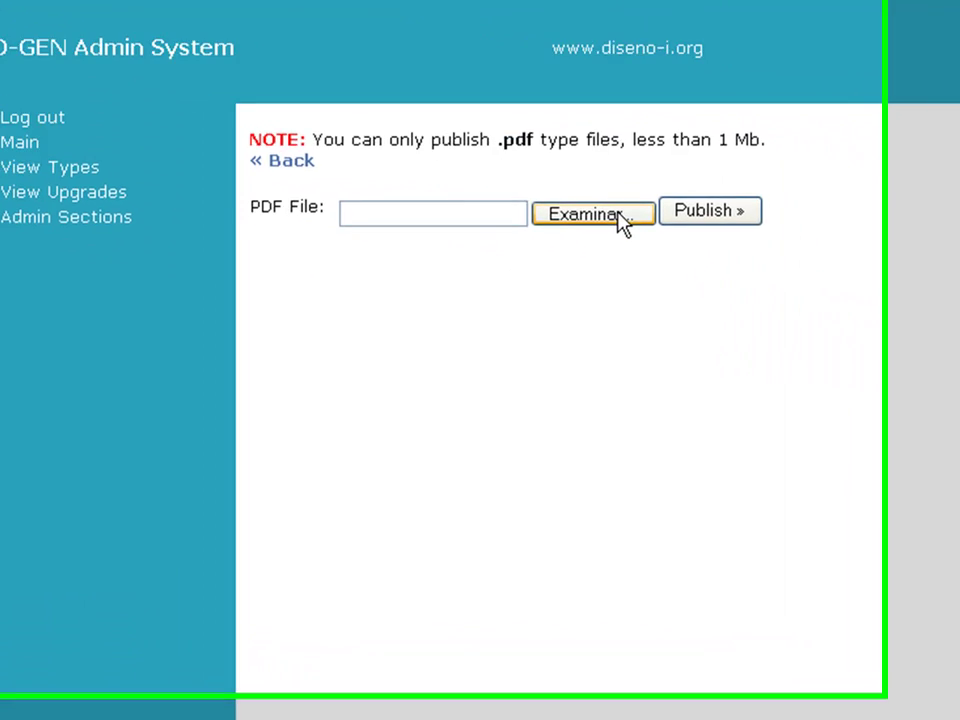
left_click(692, 240)
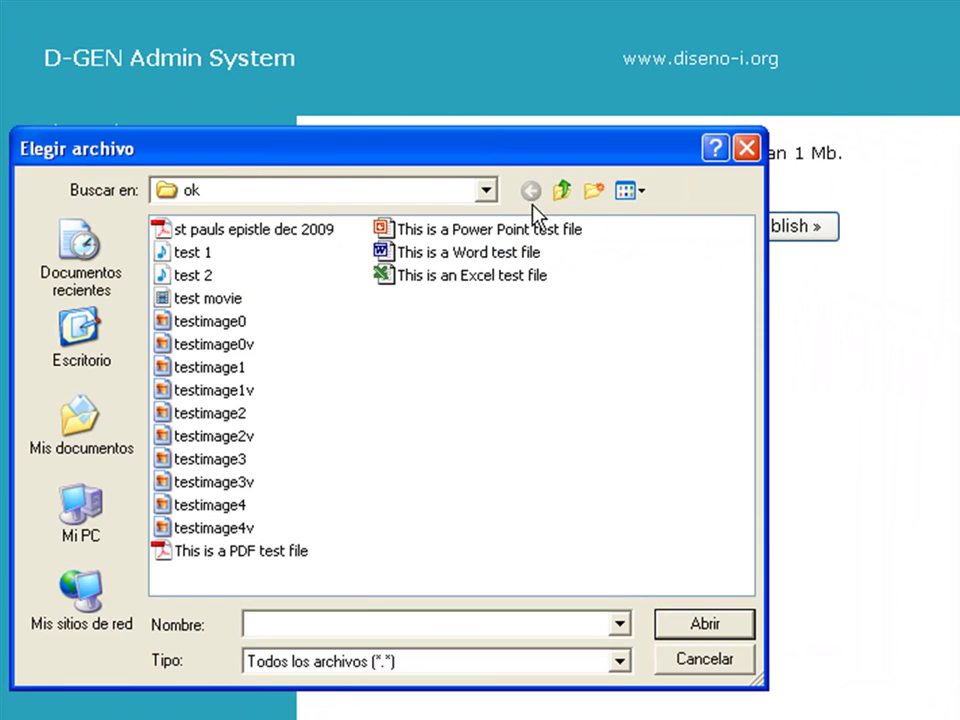
double_click(281, 229)
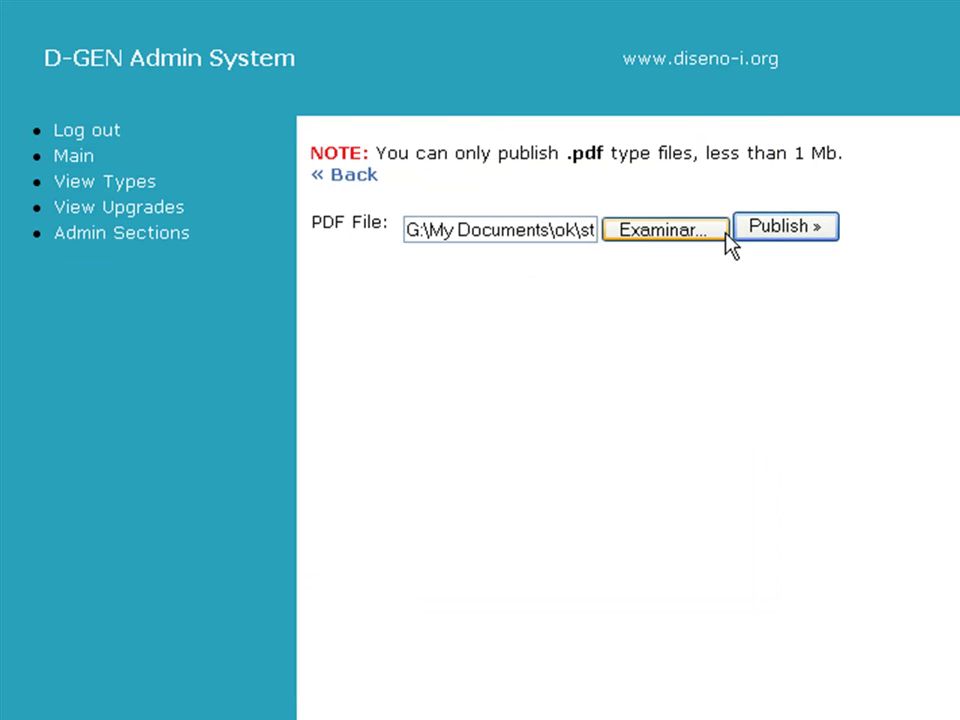
left_click(780, 228)
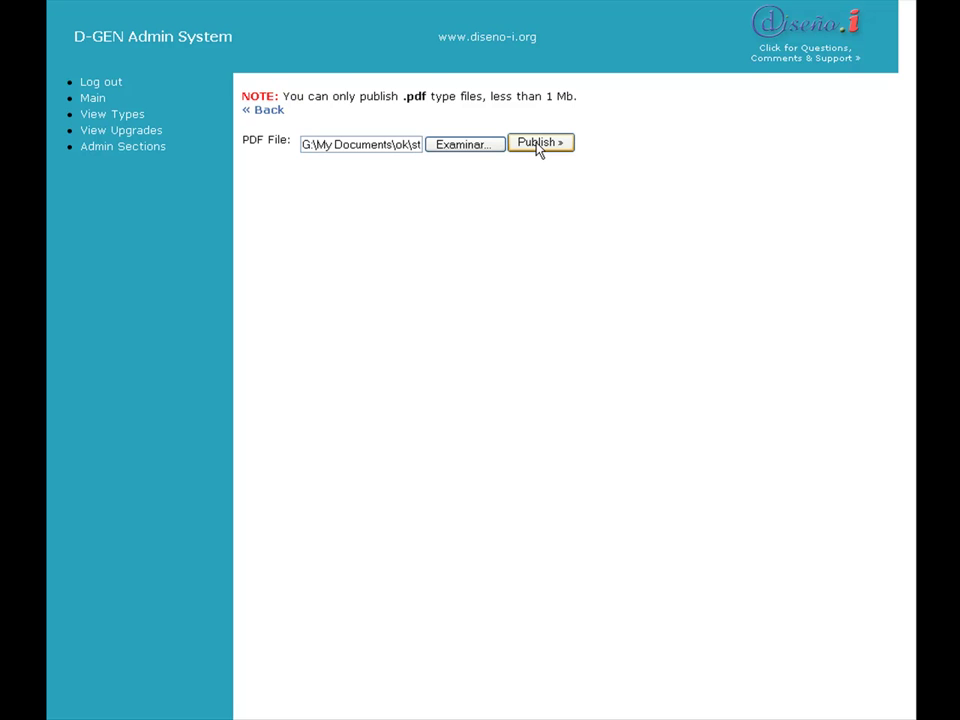
left_click(538, 144)
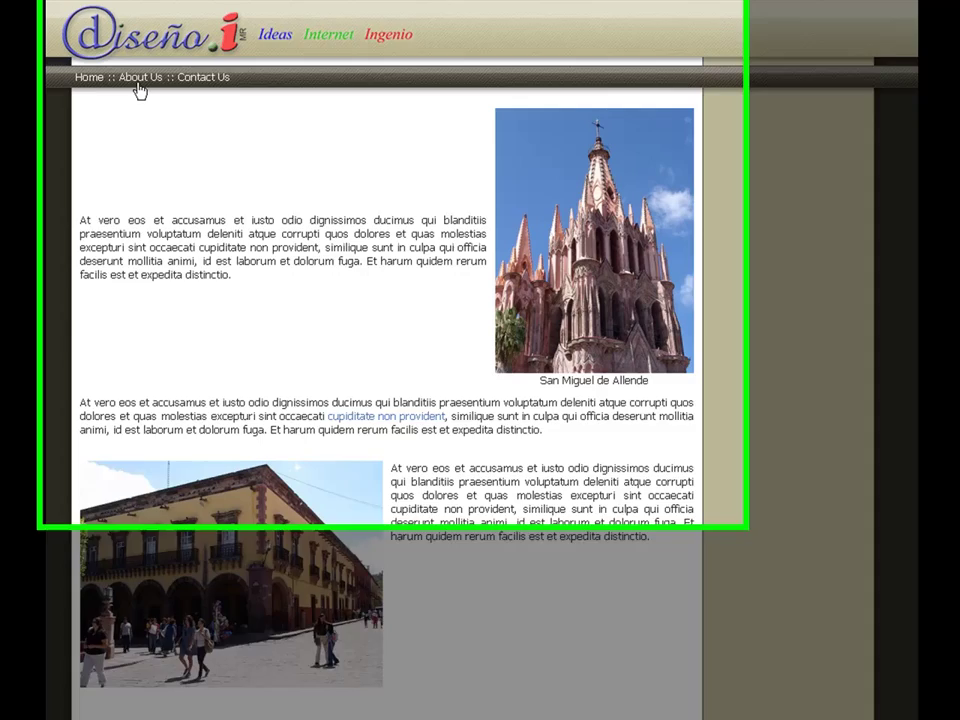
- View the public site's About Us page and browse through the embedded PDF document
mouse_move(140, 90)
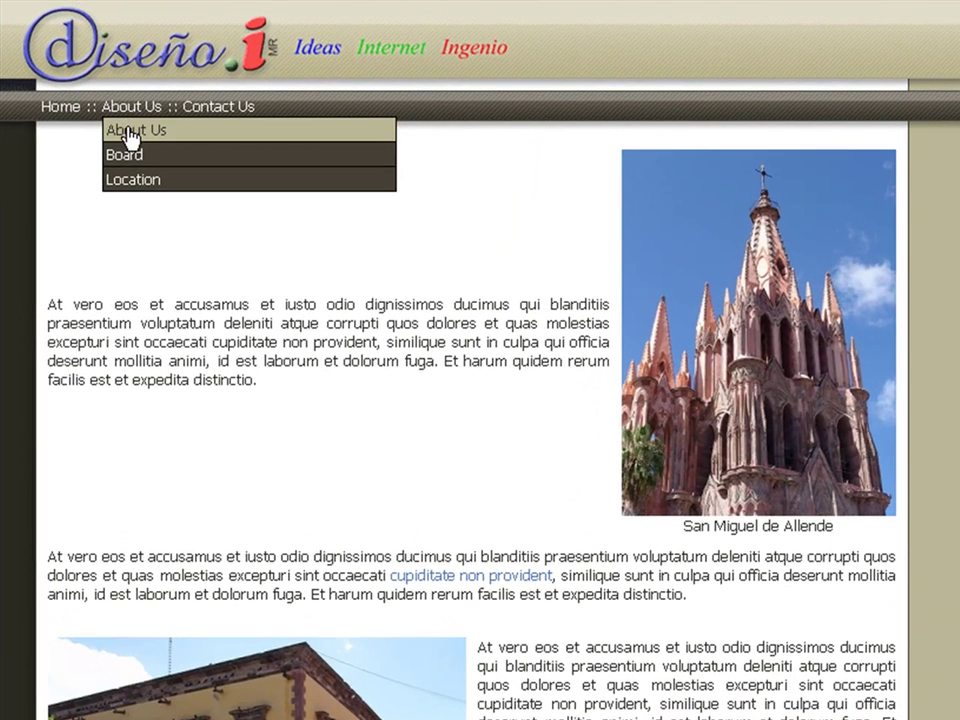
left_click(129, 134)
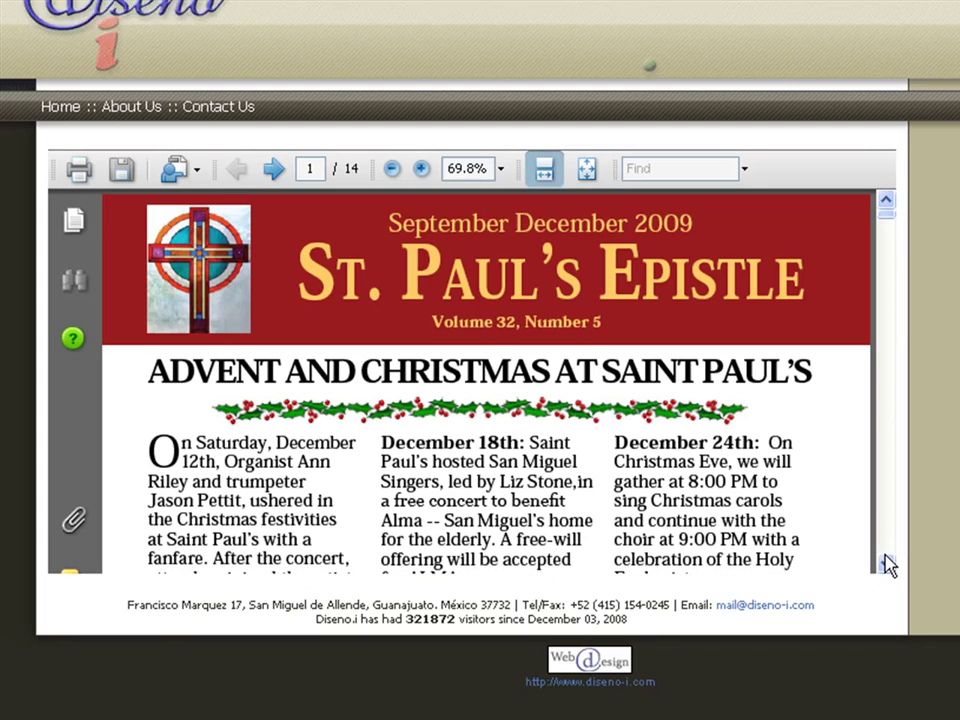
left_click(886, 565)
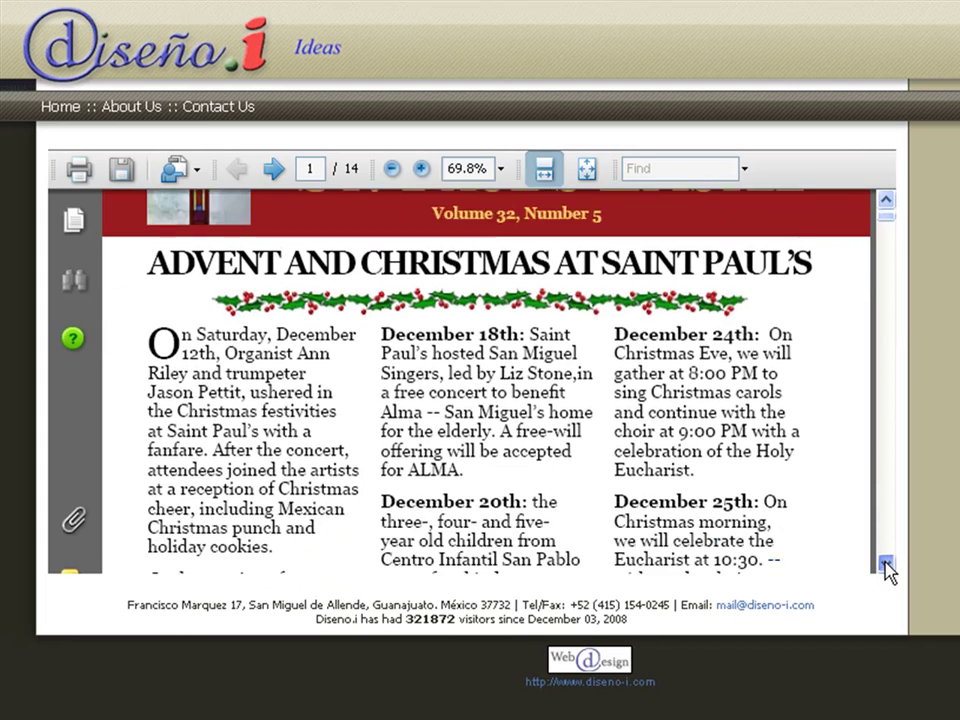
left_click_drag(886, 565, 886, 565)
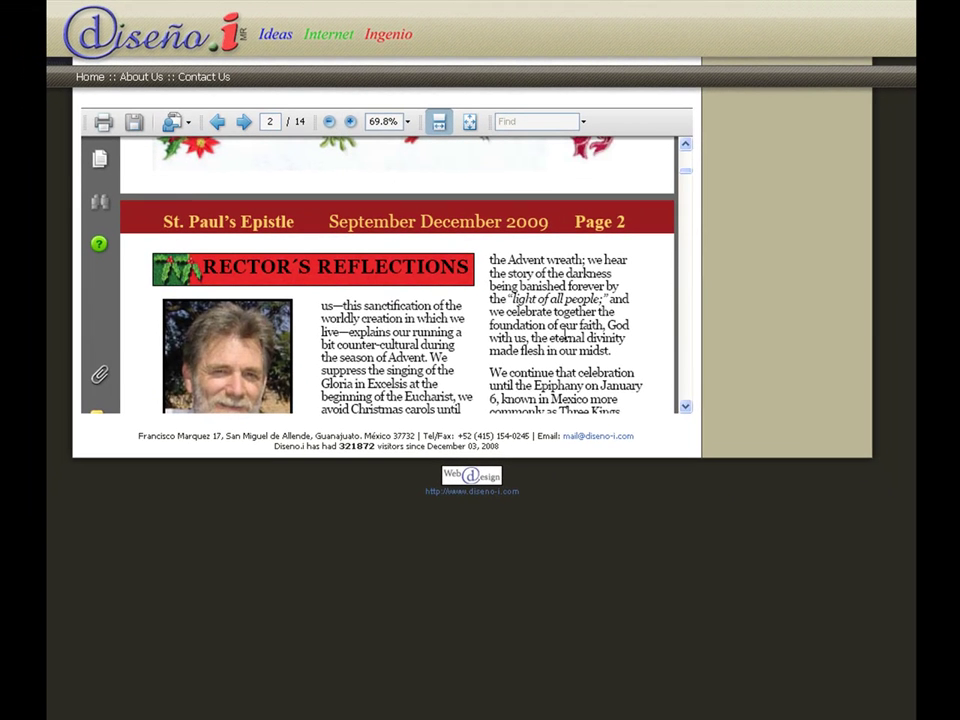
left_click_drag(685, 406, 685, 406)
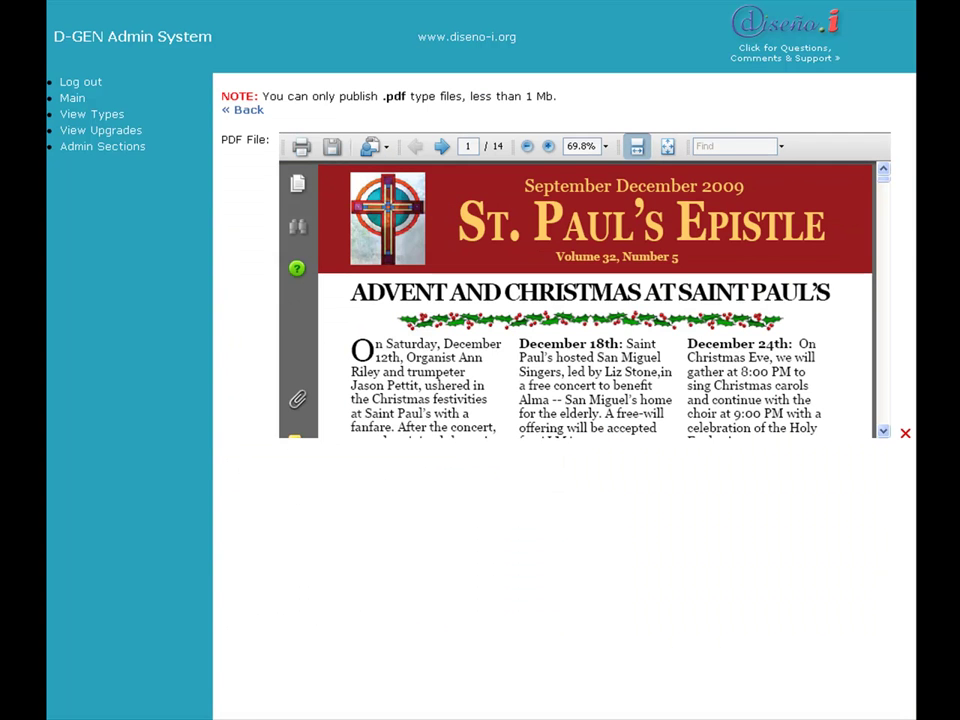
- Return to the About Us section editor and add a Multimedia Files structure (19.2)
left_click(245, 112)
left_click(470, 82)
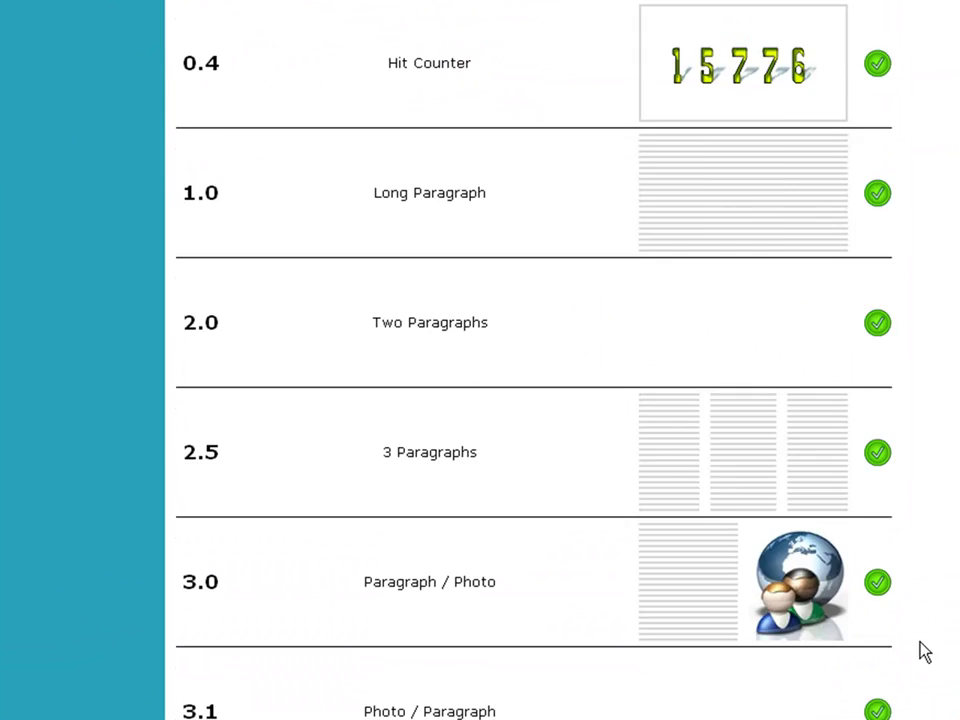
scroll(925, 652, "down", 15)
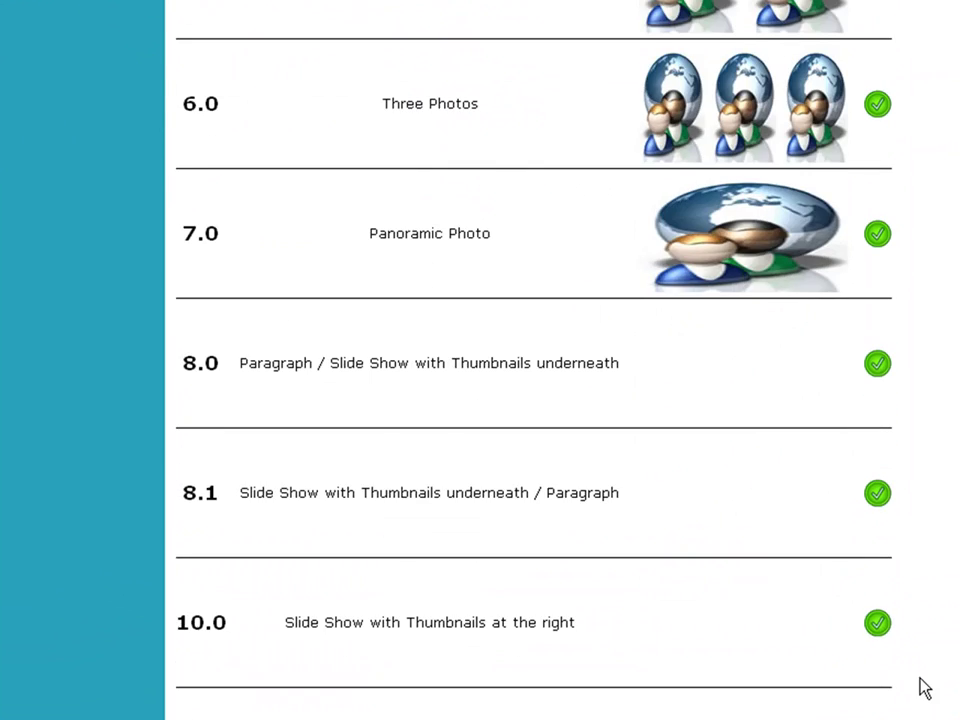
scroll(893, 697, "down", 3)
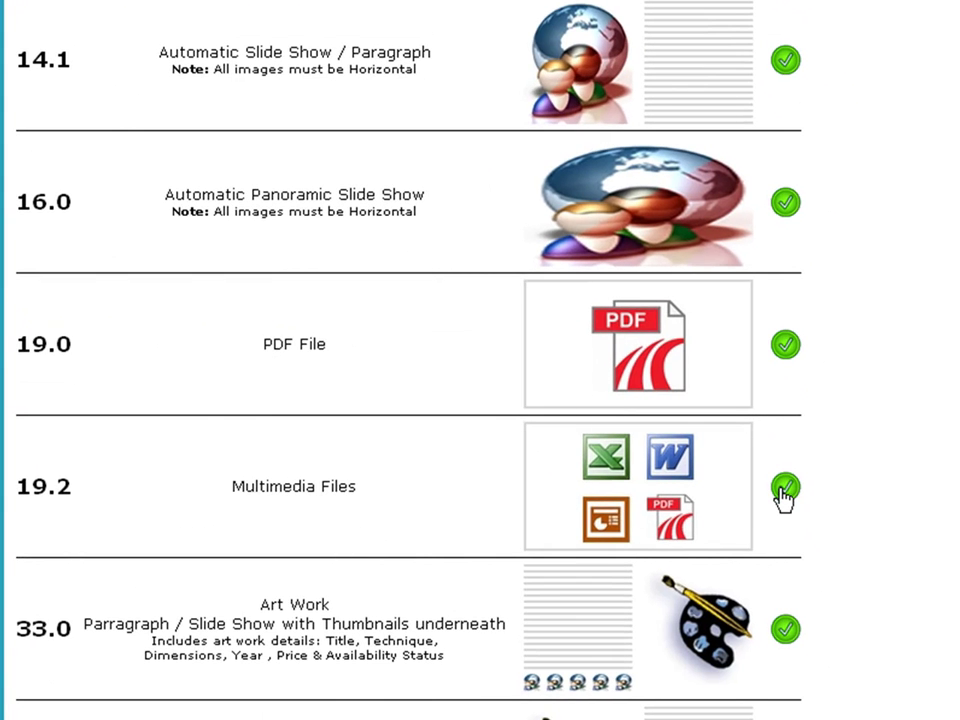
left_click(785, 490)
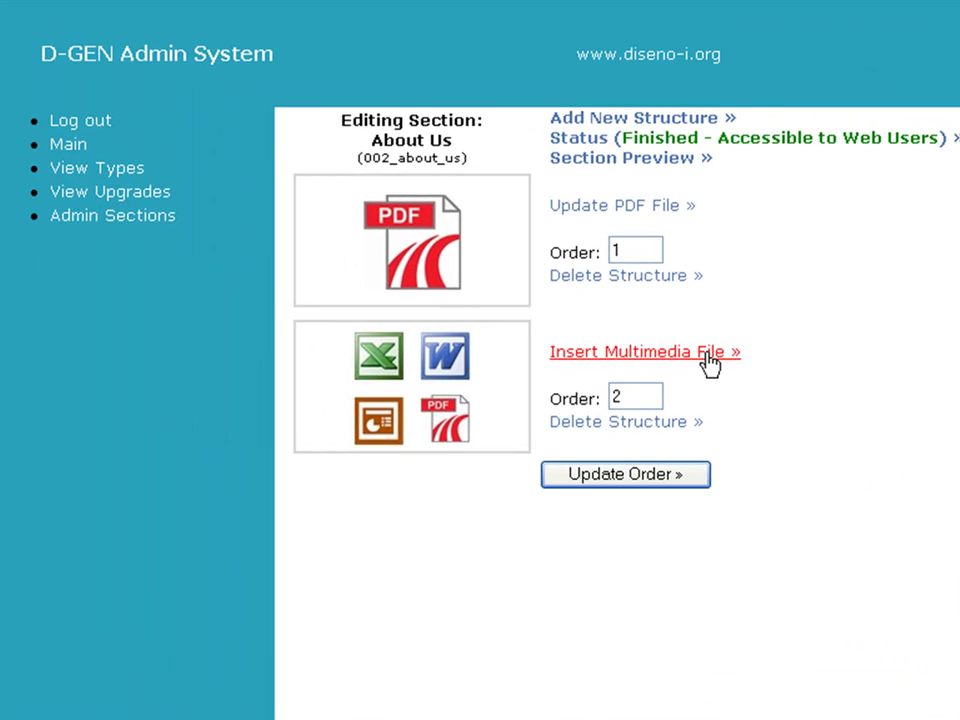
- Publish "This is a Word test file" as Multimedia File 1 in the new Multimedia Files structure
left_click(707, 352)
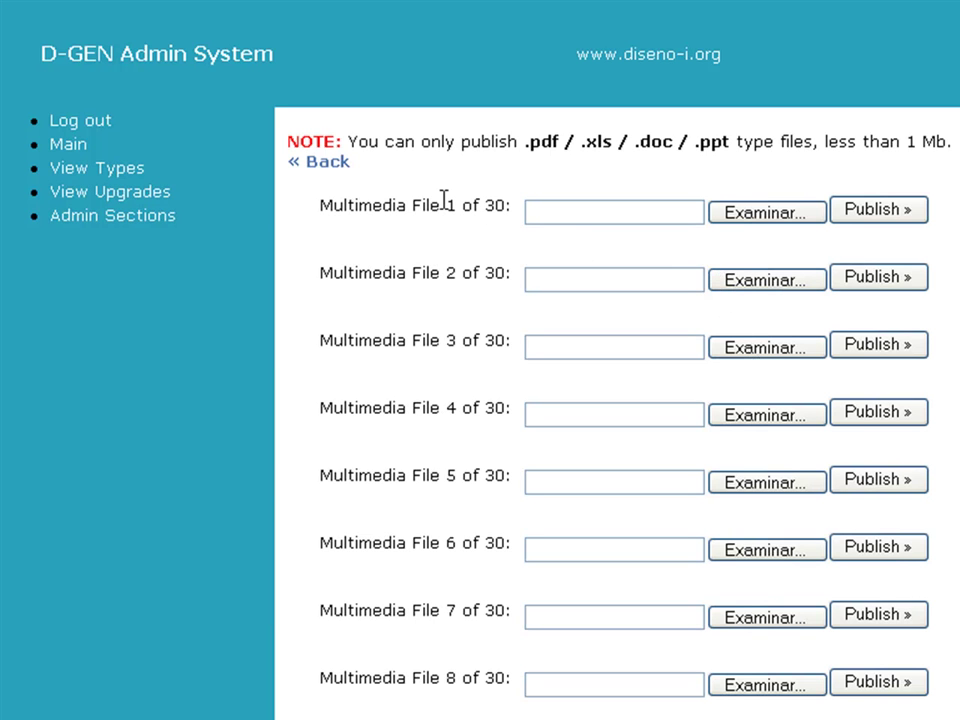
left_click_drag(445, 200, 491, 199)
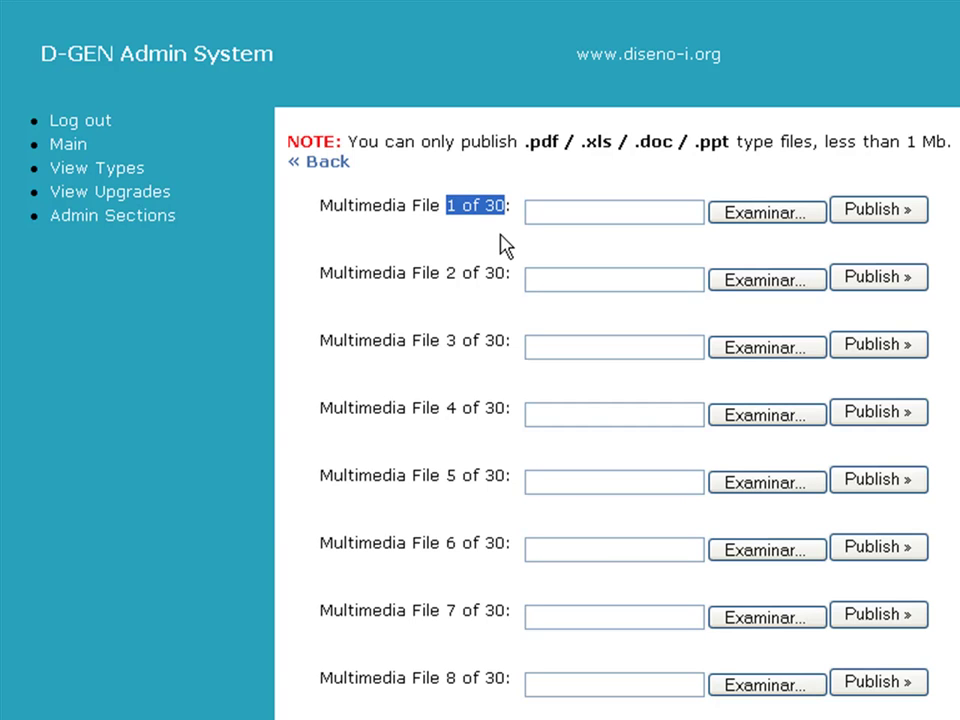
left_click(503, 246)
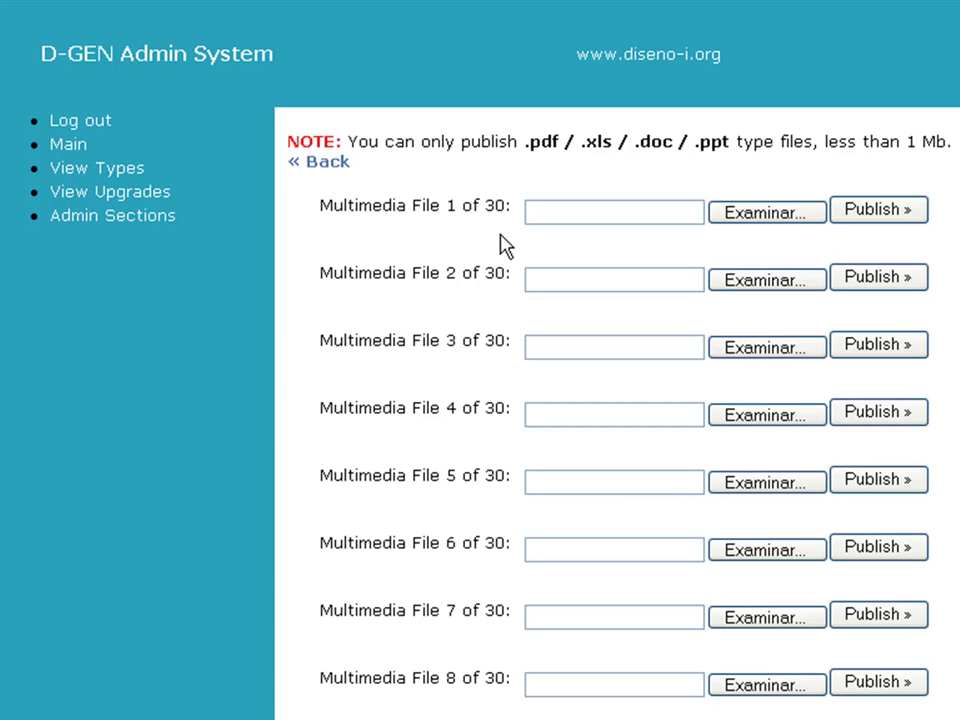
left_click(740, 218)
mouse_move(455, 240)
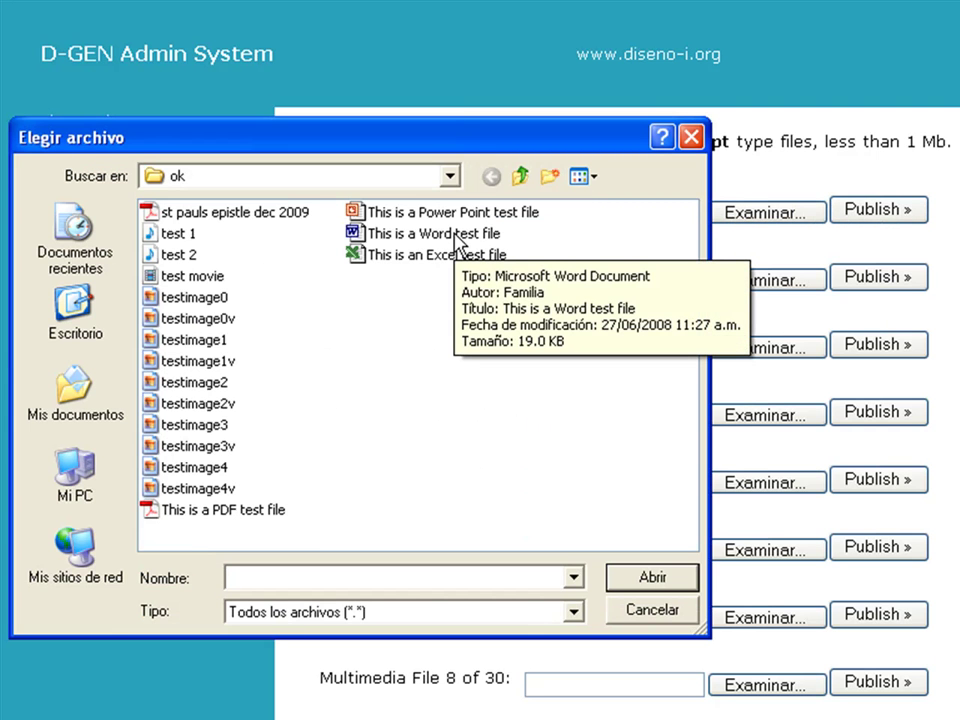
double_click(456, 242)
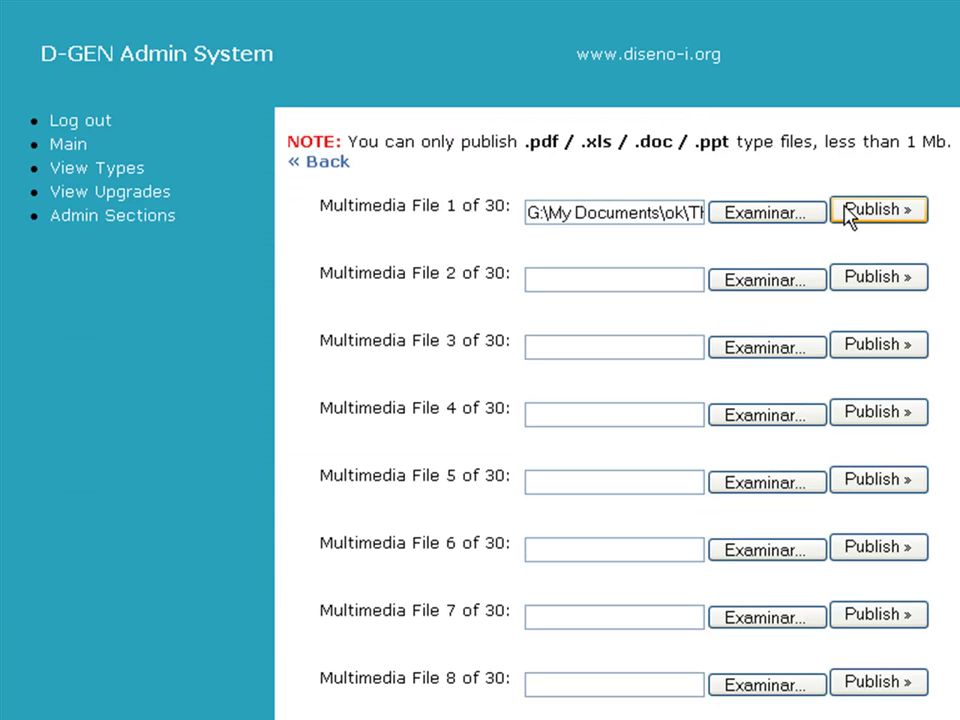
left_click(850, 212)
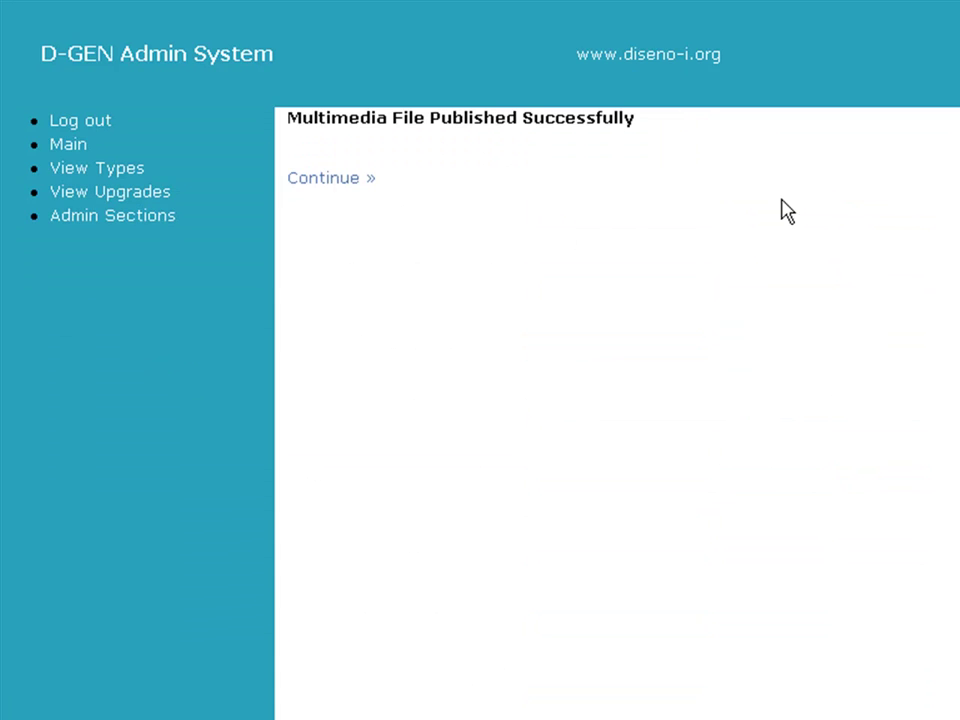
left_click(337, 180)
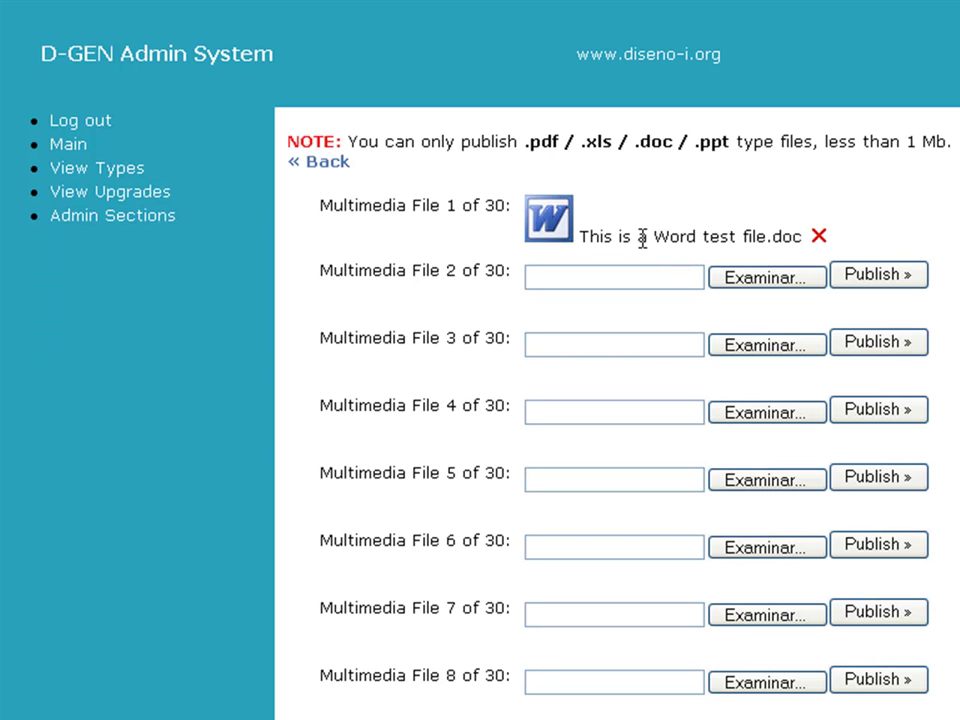
left_click_drag(583, 238, 745, 246)
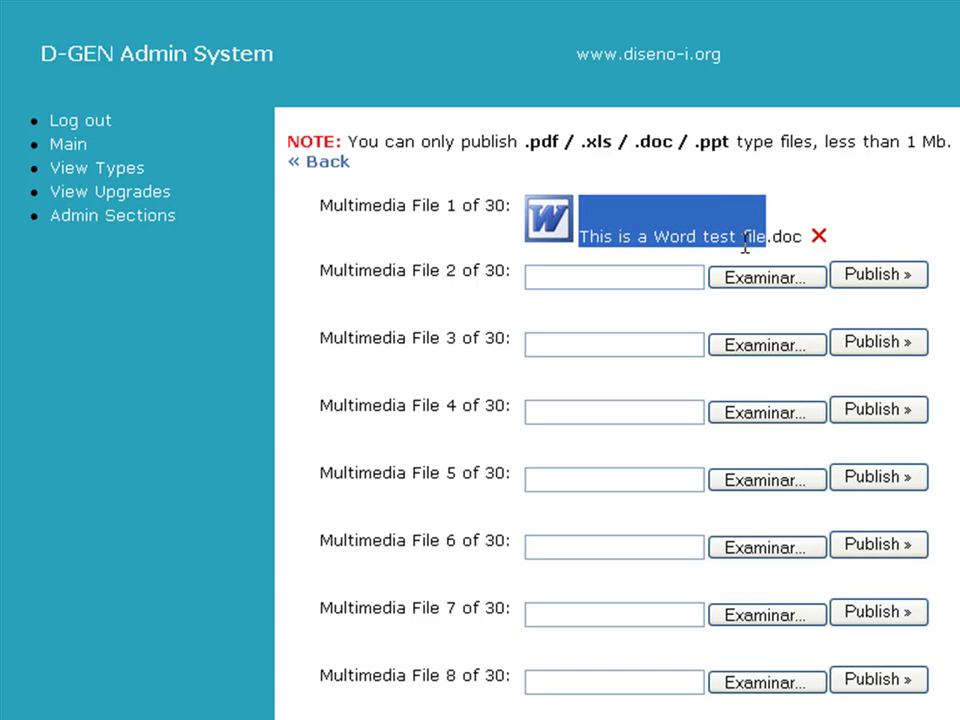
left_click(791, 229)
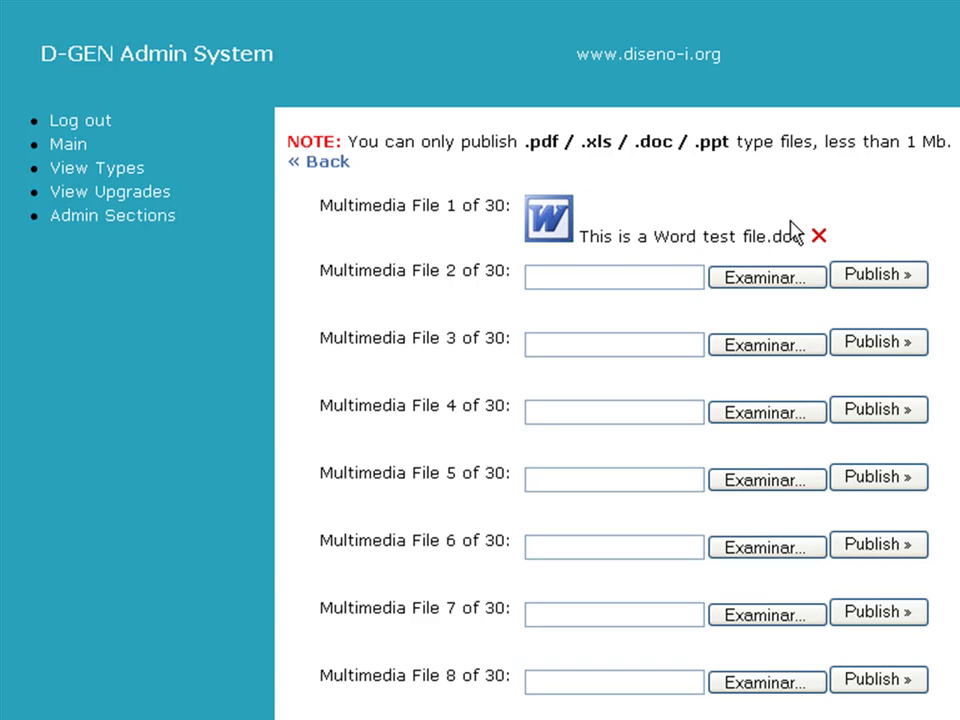
- Publish "This is an Excel test file" as Multimedia File 2 and return to the file list
left_click(752, 280)
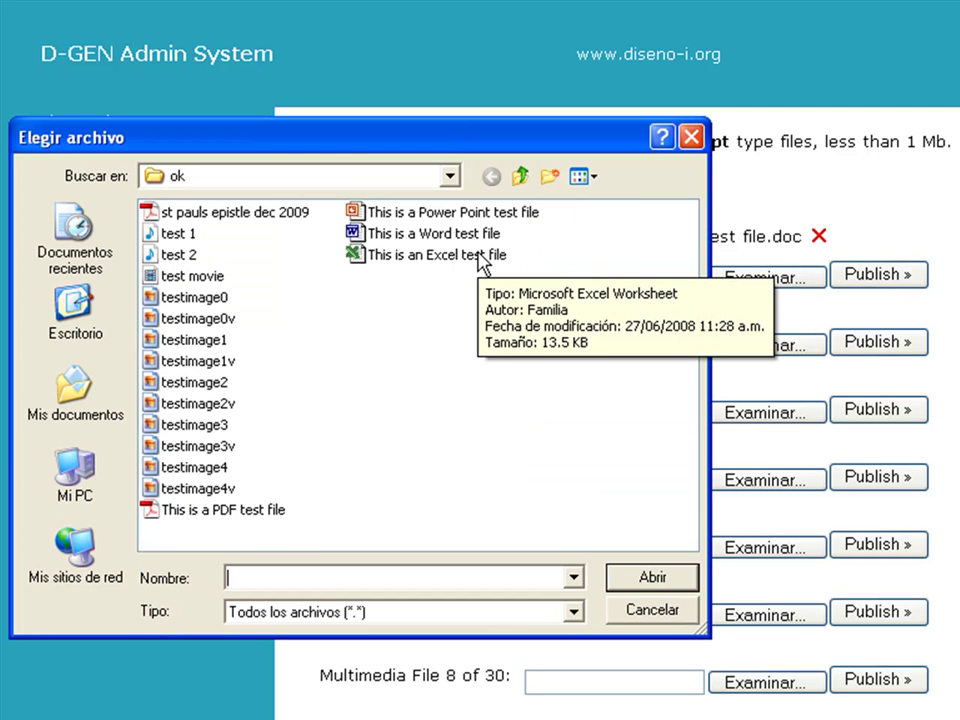
double_click(478, 262)
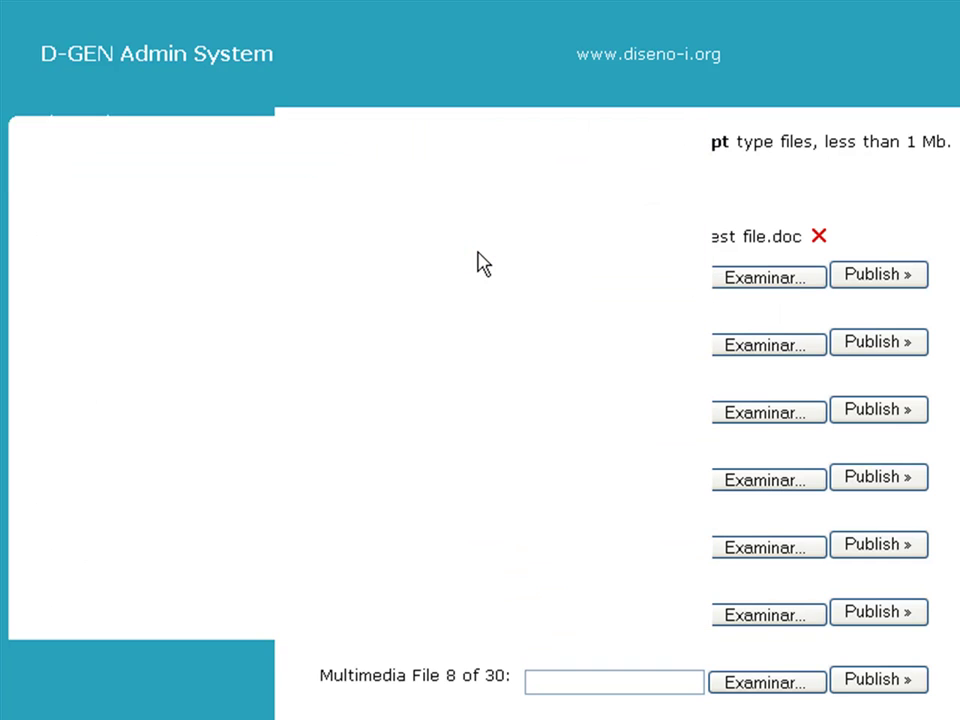
left_click(870, 278)
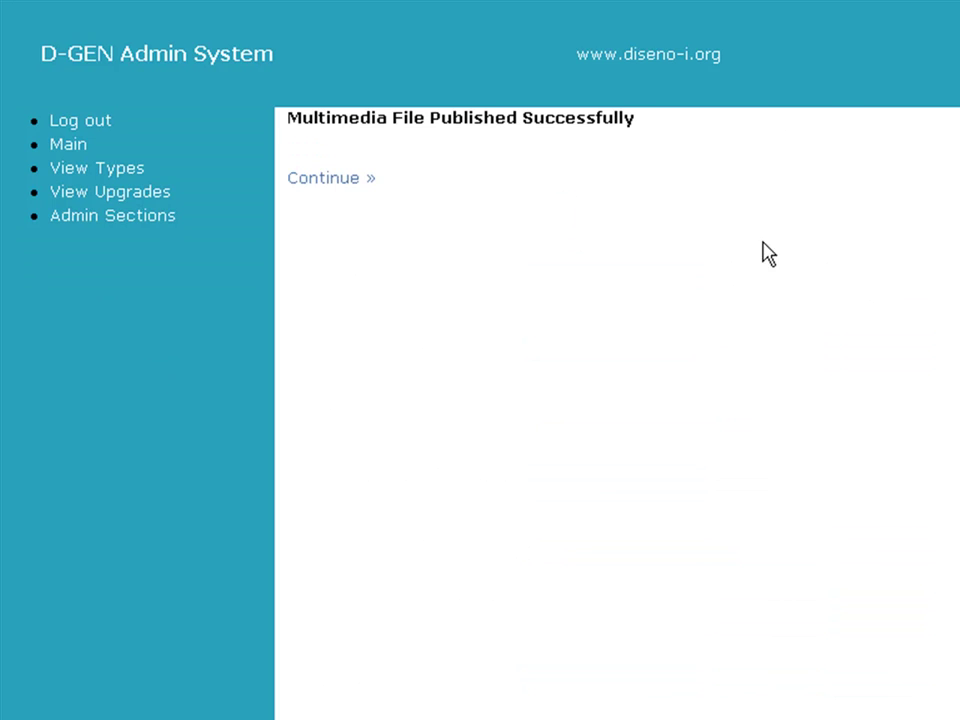
left_click(362, 181)
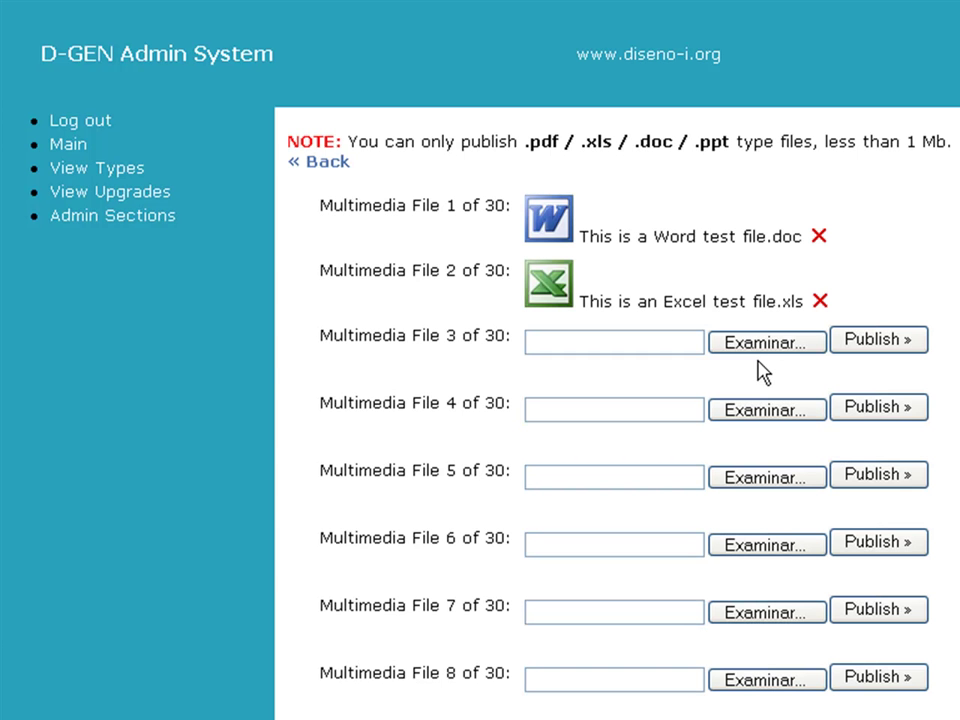
- Publish "This is a Power Point test file" as Multimedia File 3
left_click(760, 343)
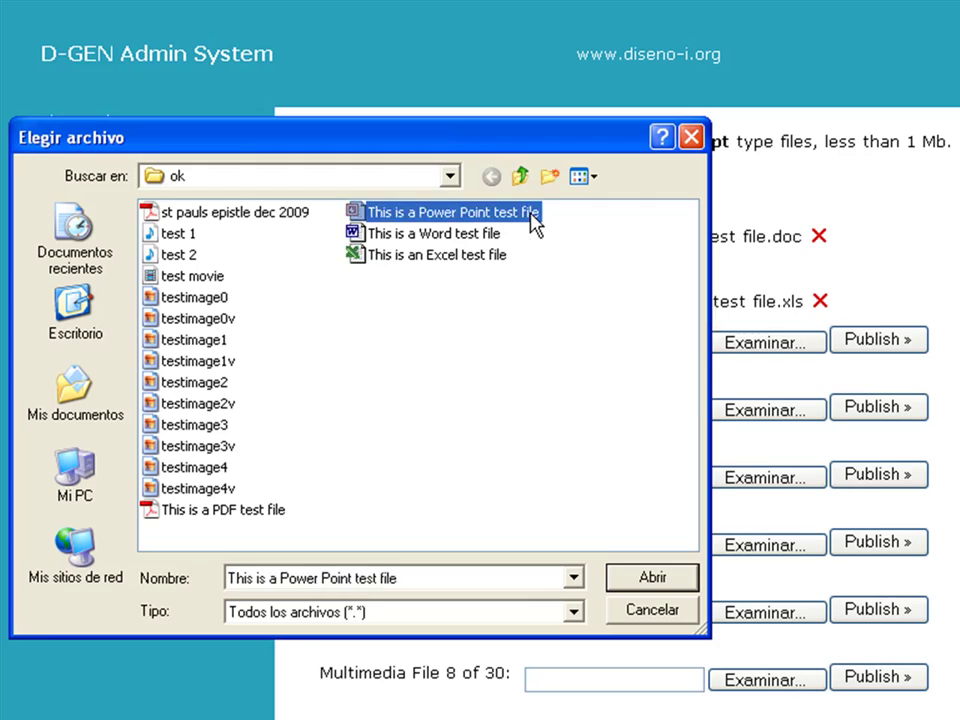
double_click(531, 213)
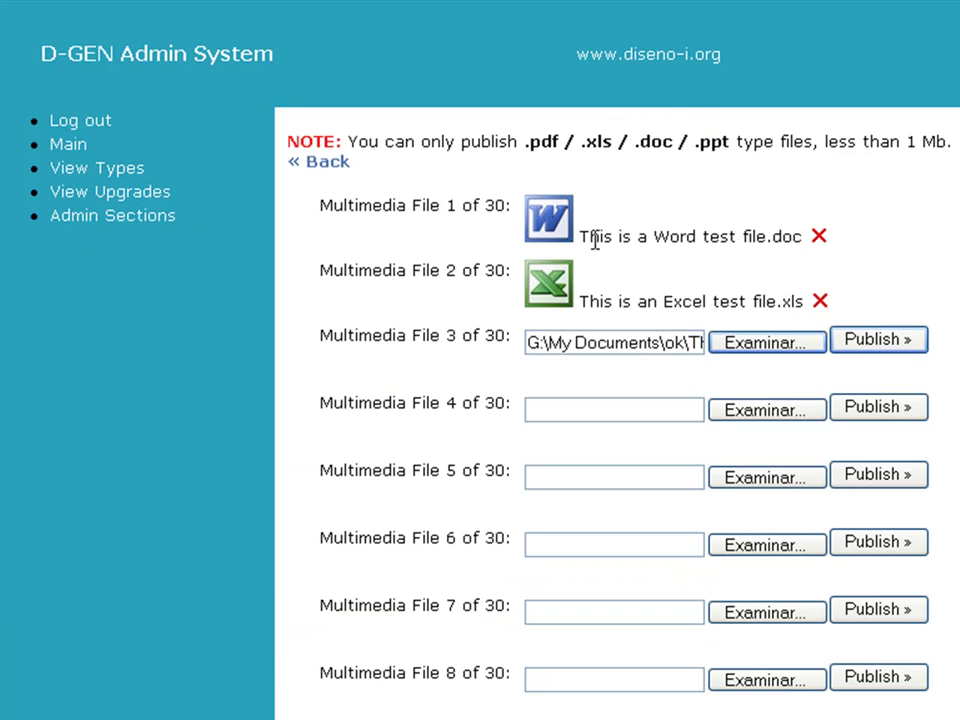
left_click(866, 341)
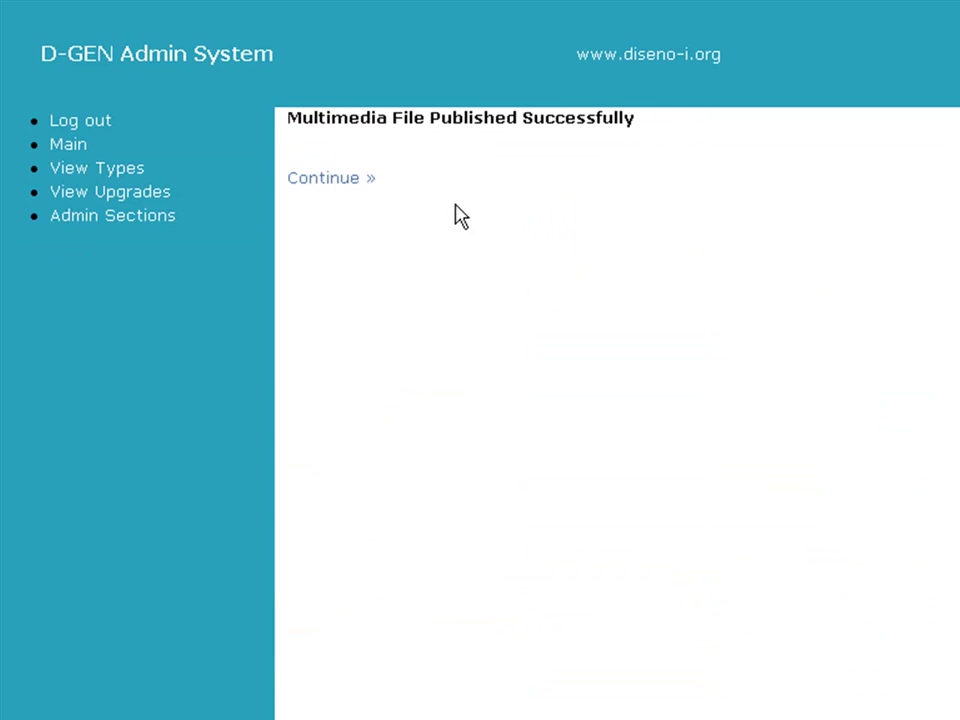
- Publish "This is a PDF test file" as Multimedia File 4 and return to the file list
left_click(353, 183)
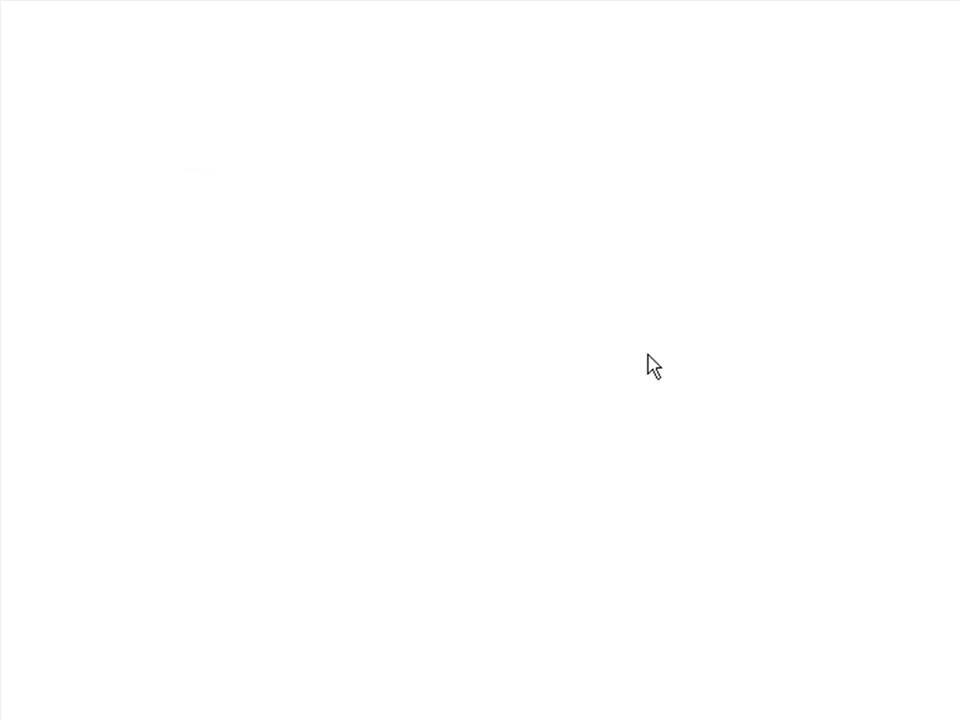
left_click(773, 410)
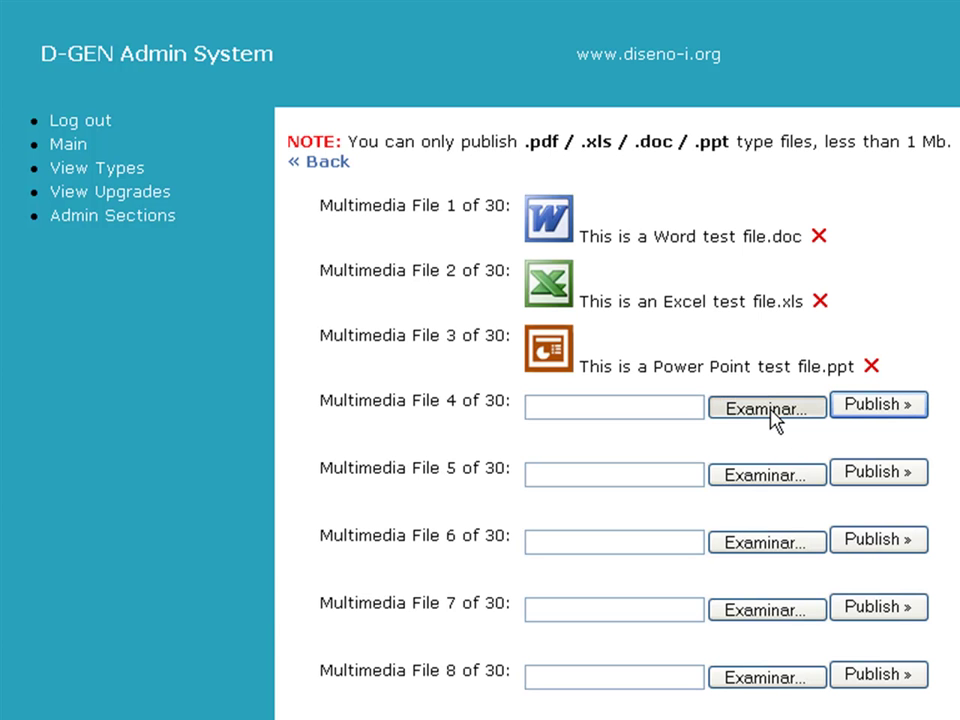
double_click(214, 510)
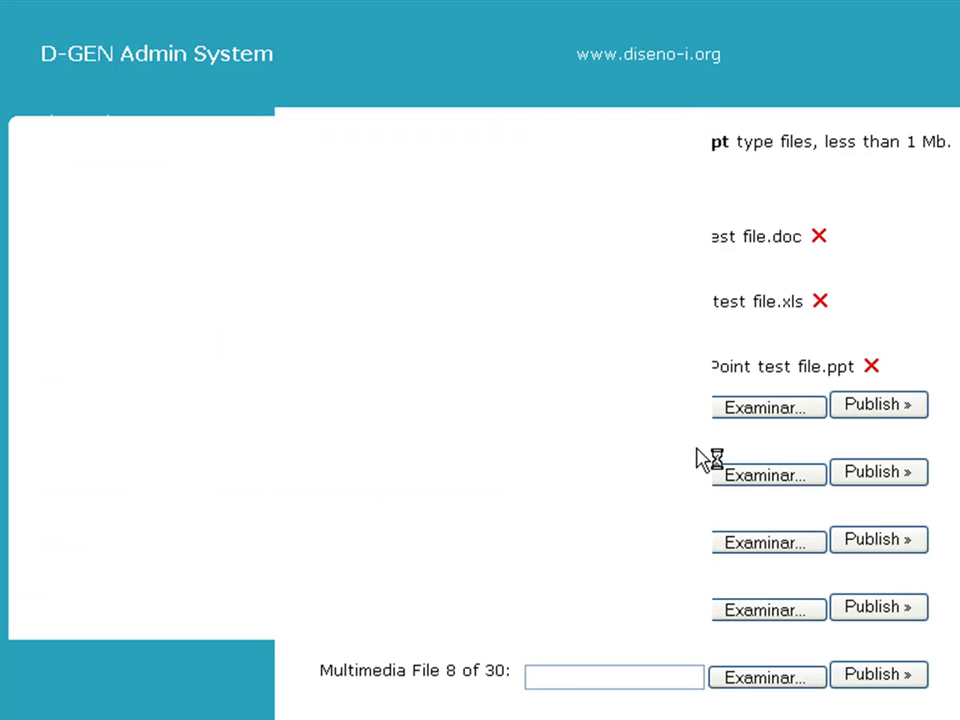
left_click(878, 410)
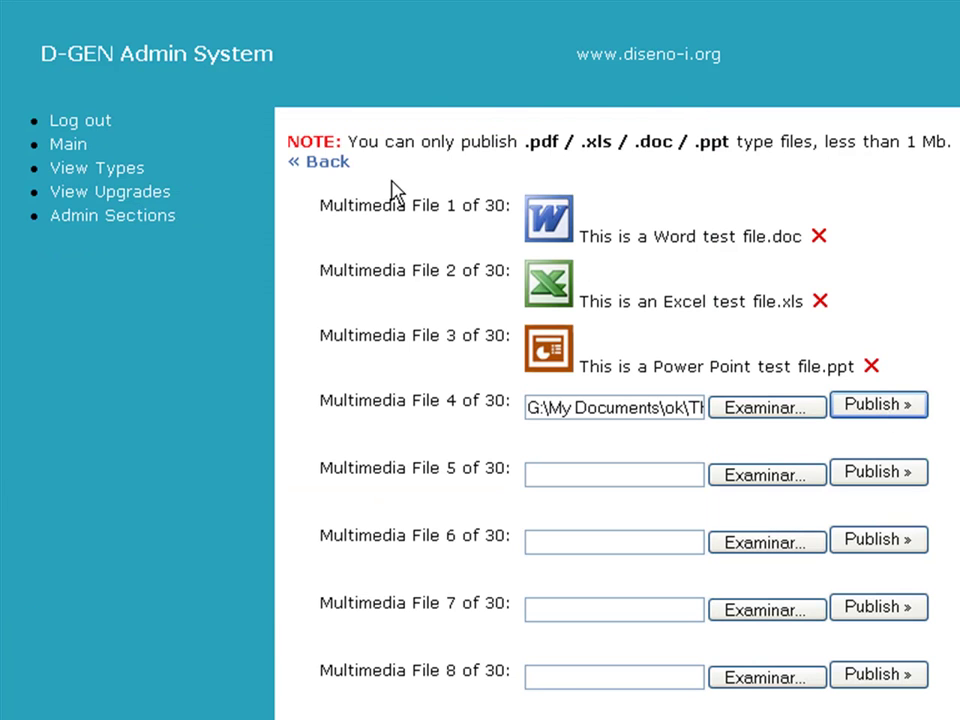
left_click(340, 185)
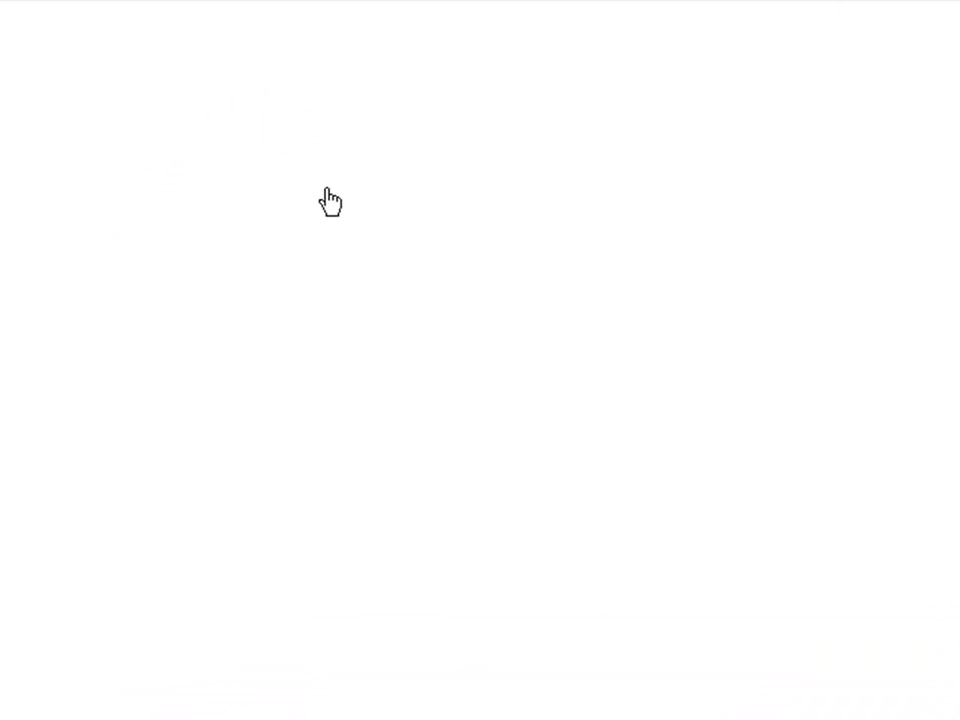
- Browse the embedded PDF newsletter on the website's public About Us page through to page 5
left_click_drag(818, 260, 842, 261)
left_click(866, 309)
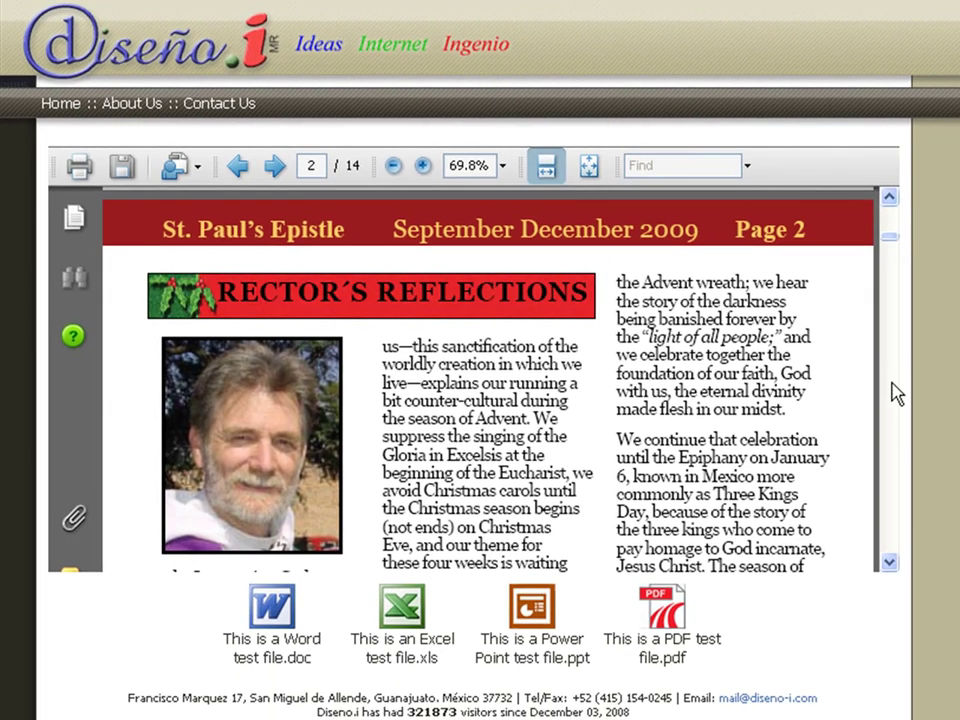
left_click(890, 563)
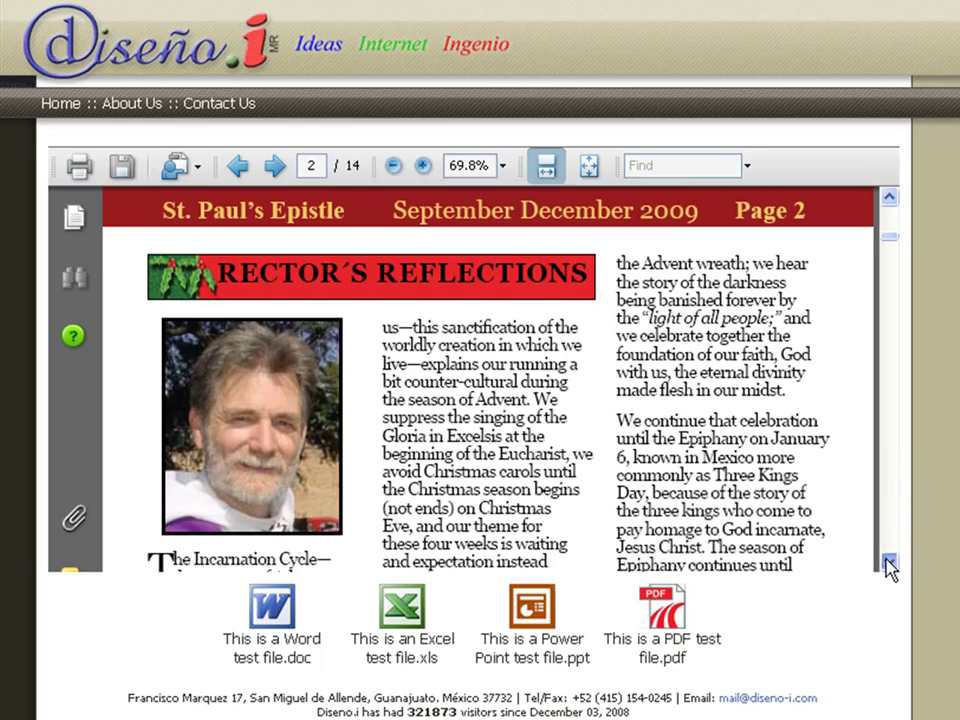
left_click_drag(890, 563, 890, 567)
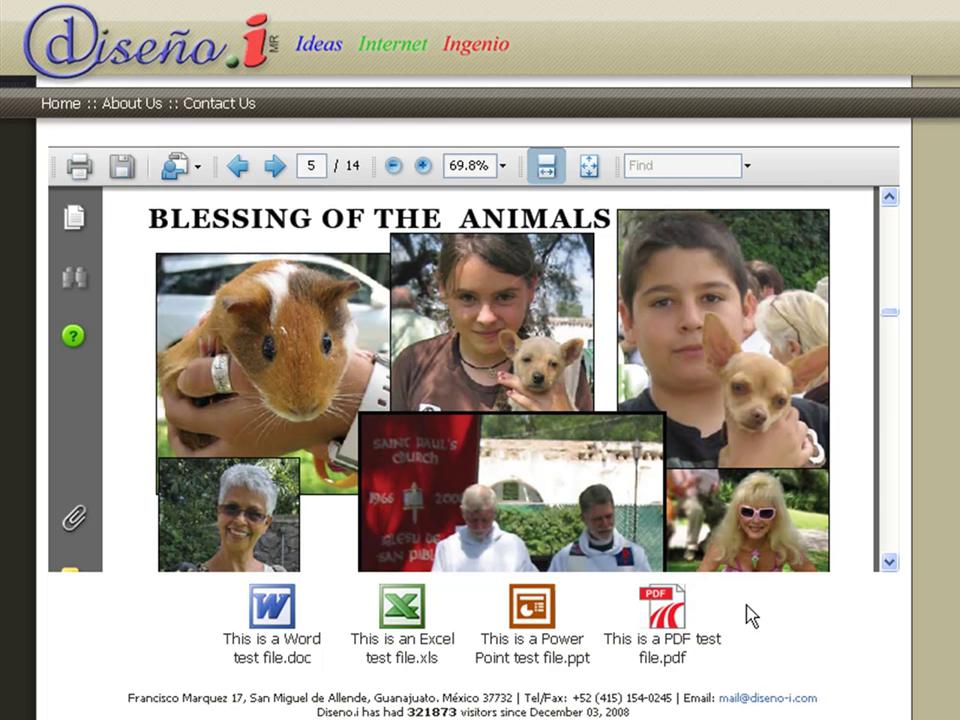